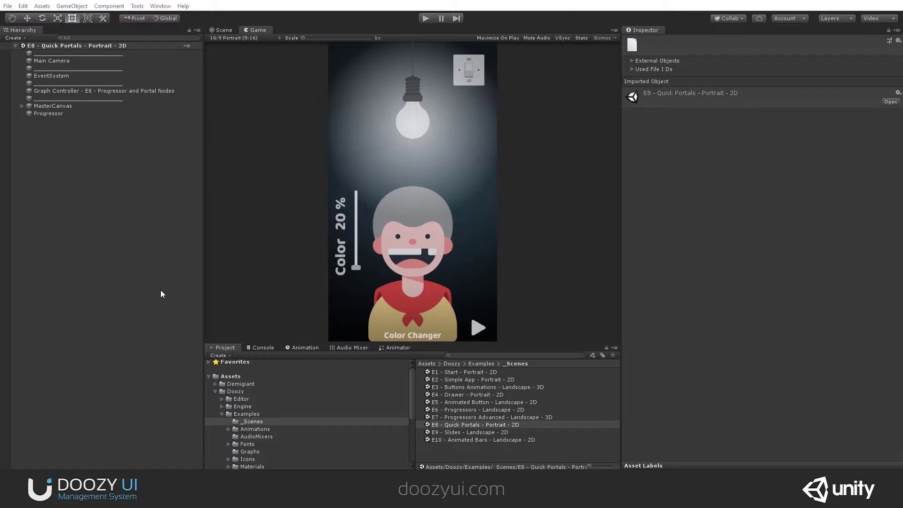
Step: Browse Doozy > Examples > _Scenes and select the E8 - Quick Portals - Portrait - 2D scene
{"action": "left_click", "coordinate": [235, 392]}
{"action": "left_click", "coordinate": [249, 413]}
{"action": "left_click", "coordinate": [258, 423]}
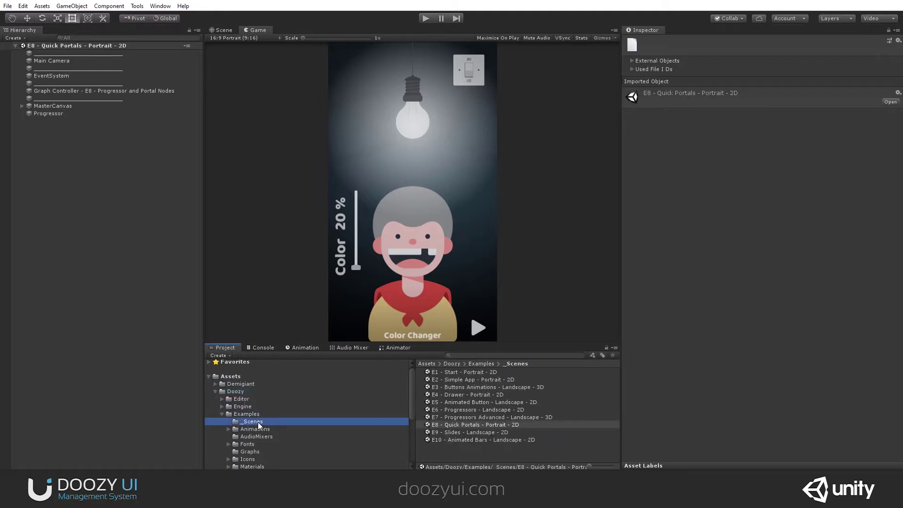
{"action": "left_click", "coordinate": [448, 426]}
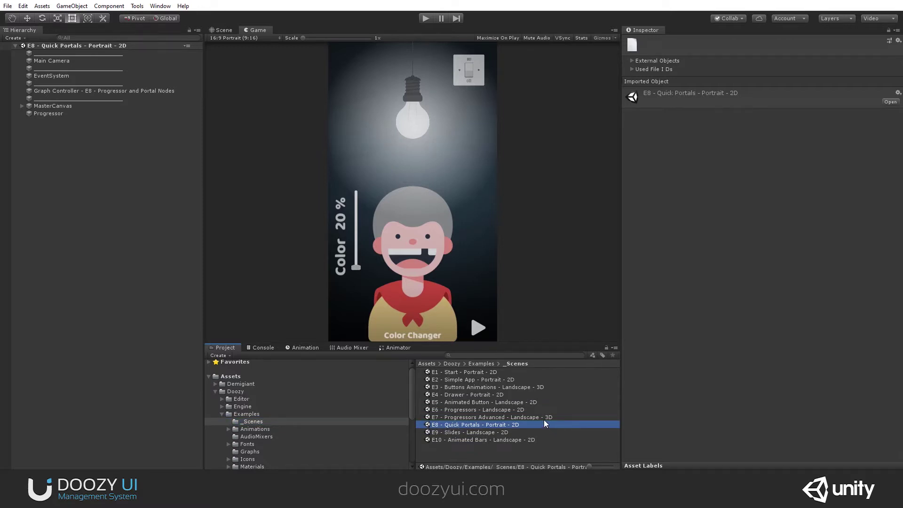
{"action": "left_click", "coordinate": [226, 38]}
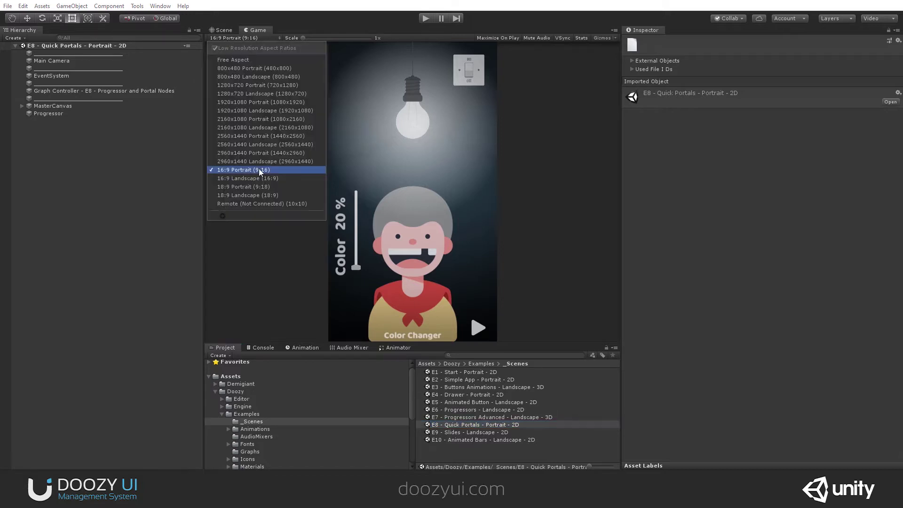
{"action": "left_click", "coordinate": [262, 177]}
{"action": "left_click", "coordinate": [217, 38]}
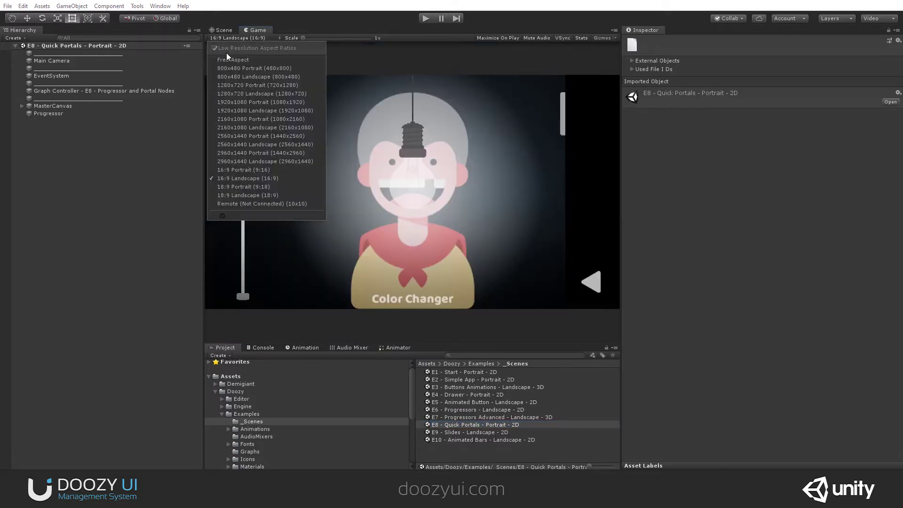
{"action": "left_click", "coordinate": [265, 160]}
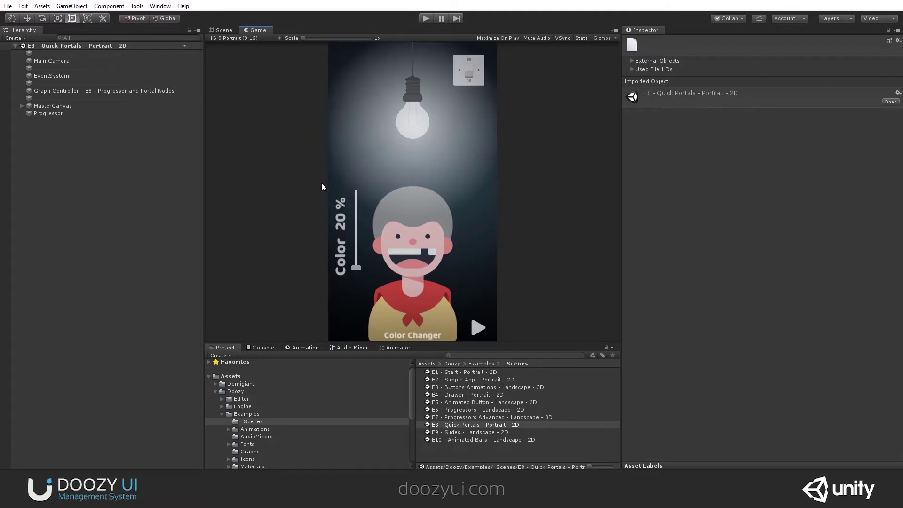
{"action": "left_click", "coordinate": [220, 30]}
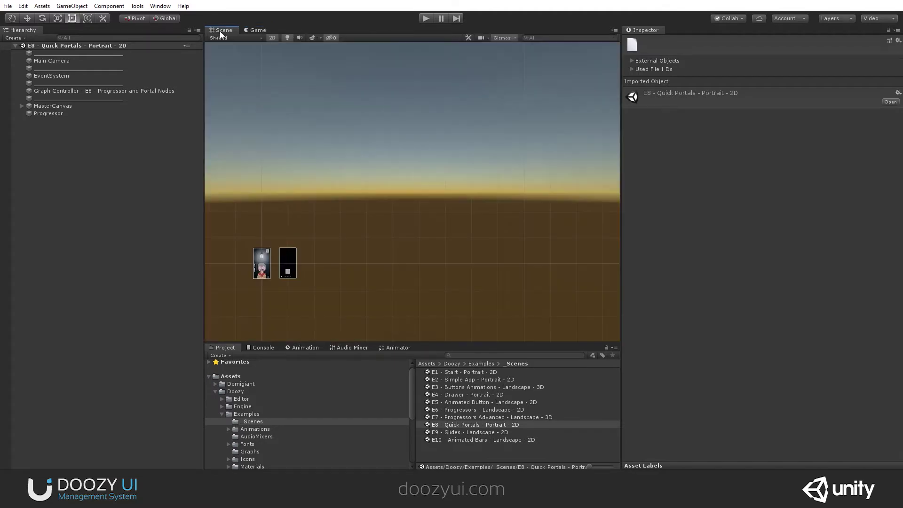
{"action": "key", "text": "w"}
{"action": "left_click", "coordinate": [272, 38]}
{"action": "key", "text": "t"}
{"action": "middle_click_drag", "start_coordinate": [296, 152], "coordinate": [361, 170]}
{"action": "scroll", "coordinate": [325, 238], "scroll_direction": "up", "scroll_amount": 6}
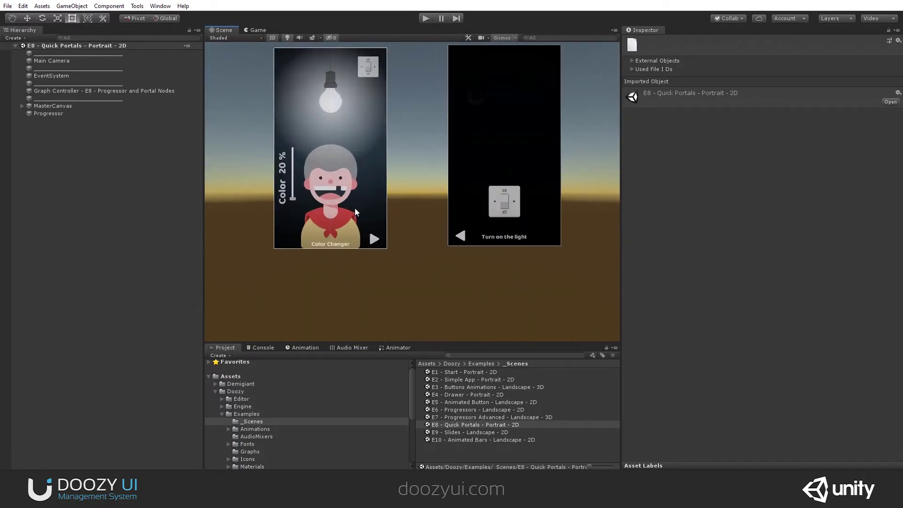
{"action": "left_click", "coordinate": [257, 30]}
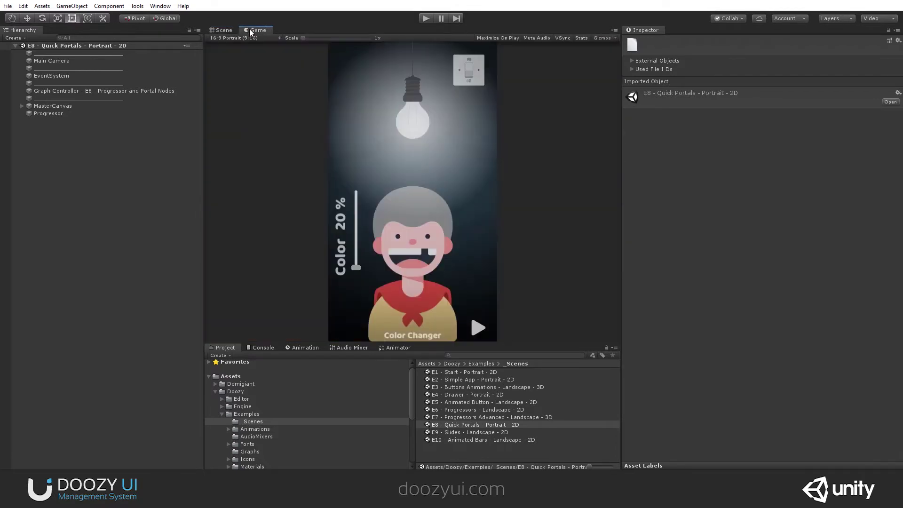
{"action": "left_click", "coordinate": [224, 38]}
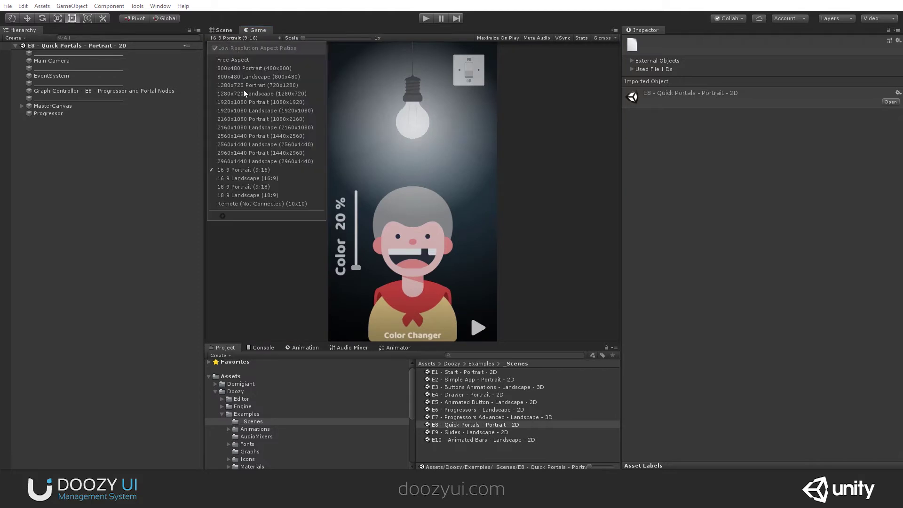
{"action": "left_click", "coordinate": [8, 6]}
{"action": "left_click", "coordinate": [21, 101]}
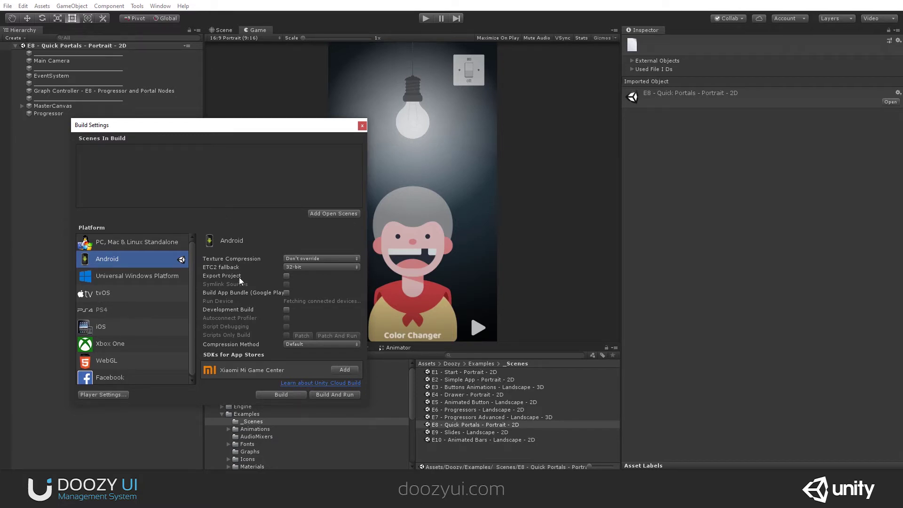
{"action": "left_click", "coordinate": [362, 127]}
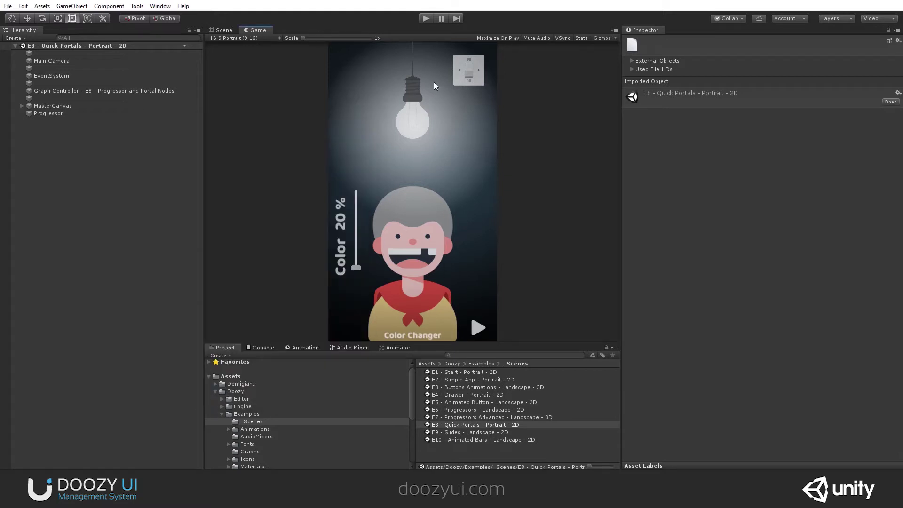
{"action": "key", "text": "ctrl+p"}
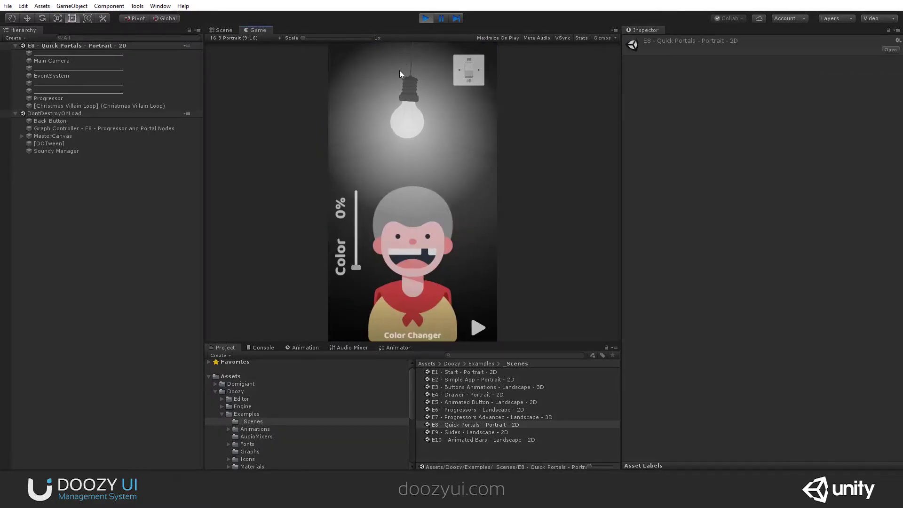
Step: In play mode, test the light switch, portal trip and Color slider (14%, then 47%)
{"action": "left_click", "coordinate": [470, 70]}
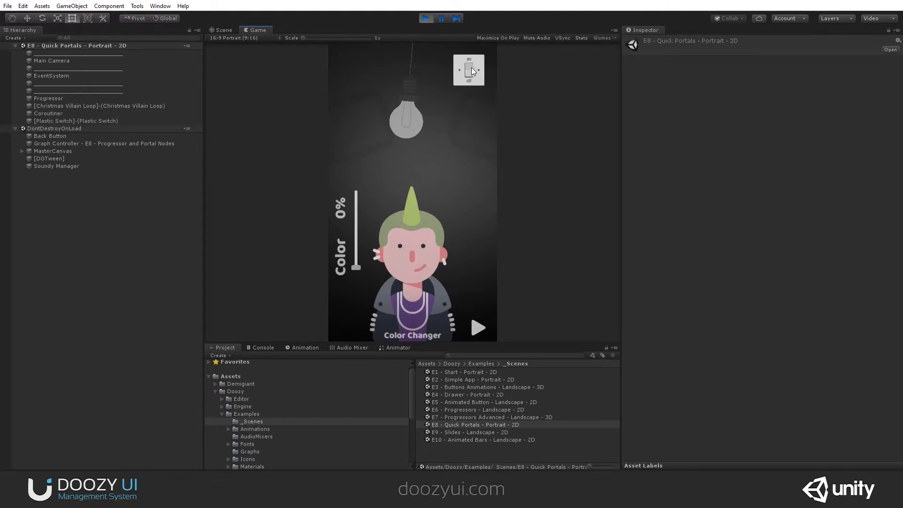
{"action": "left_click", "coordinate": [476, 83]}
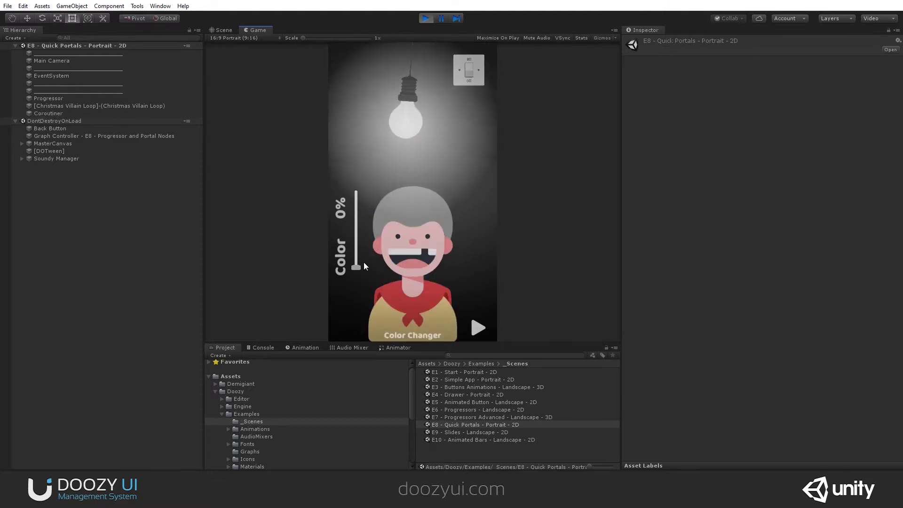
{"action": "left_click_drag", "start_coordinate": [355, 267], "coordinate": [357, 190]}
{"action": "left_click", "coordinate": [477, 327]}
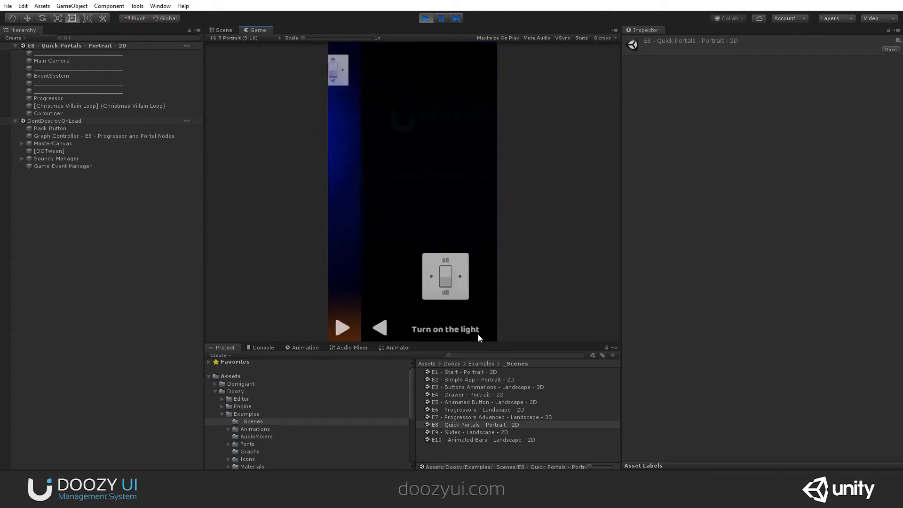
{"action": "left_click", "coordinate": [414, 291]}
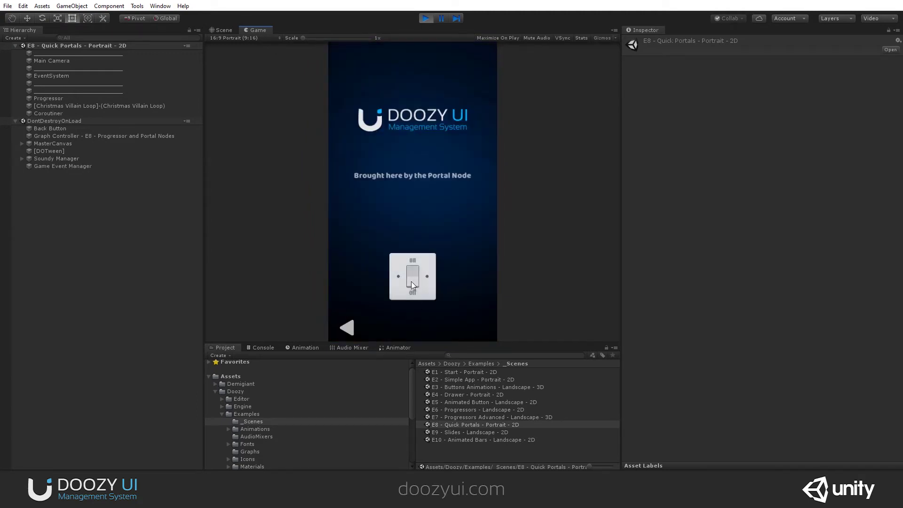
{"action": "left_click", "coordinate": [412, 284]}
{"action": "left_click", "coordinate": [353, 329]}
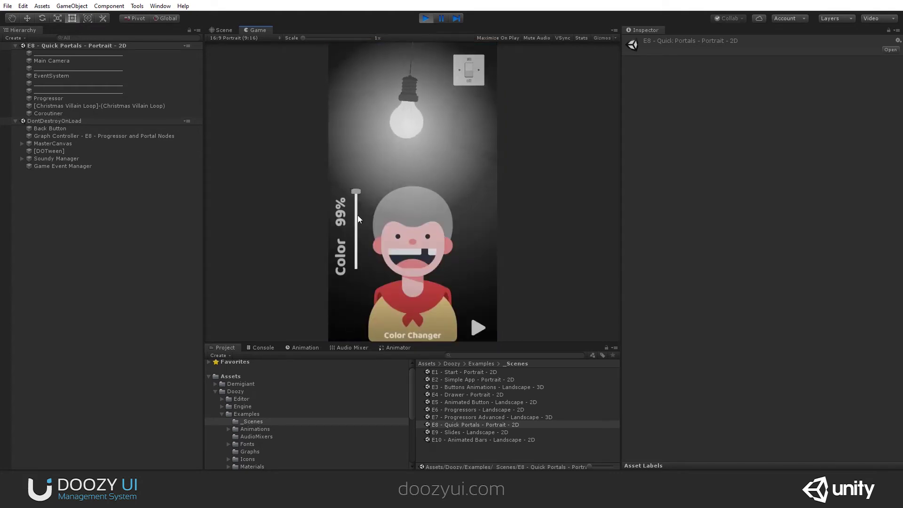
{"action": "left_click_drag", "start_coordinate": [357, 192], "coordinate": [359, 233]}
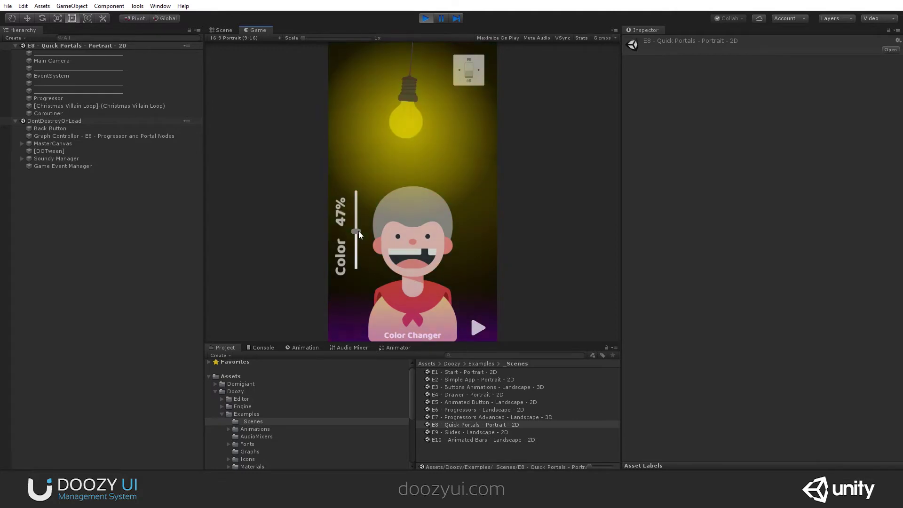
Step: Stop play mode and open the Graph Controller's E8 - Quick Portals graph
{"action": "left_click", "coordinate": [425, 18]}
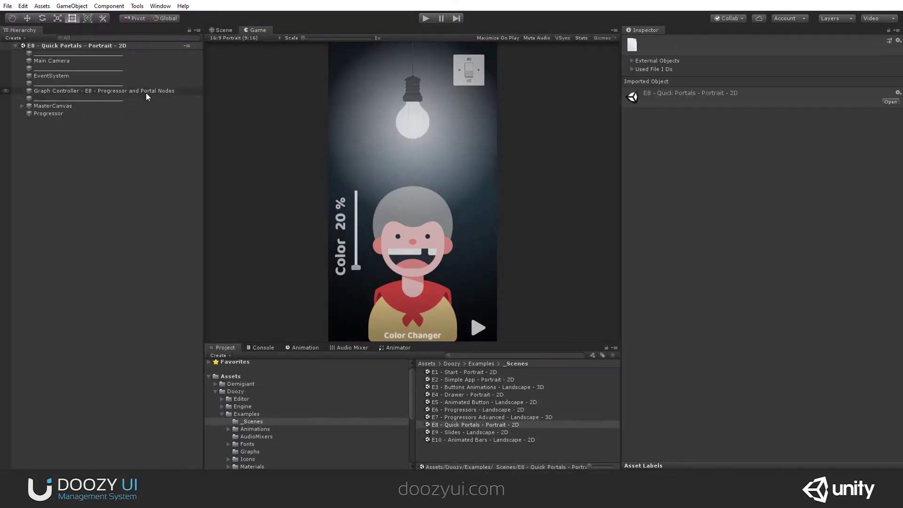
{"action": "left_click", "coordinate": [143, 92]}
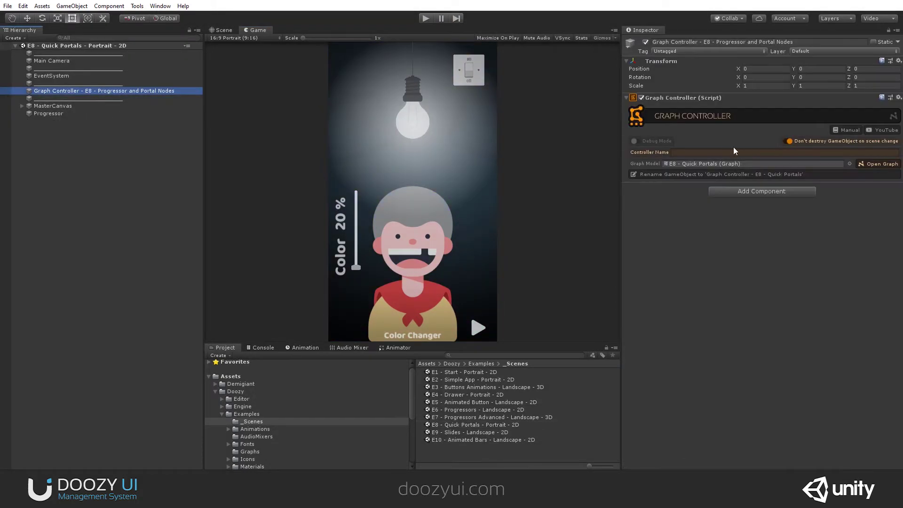
{"action": "left_click", "coordinate": [880, 164]}
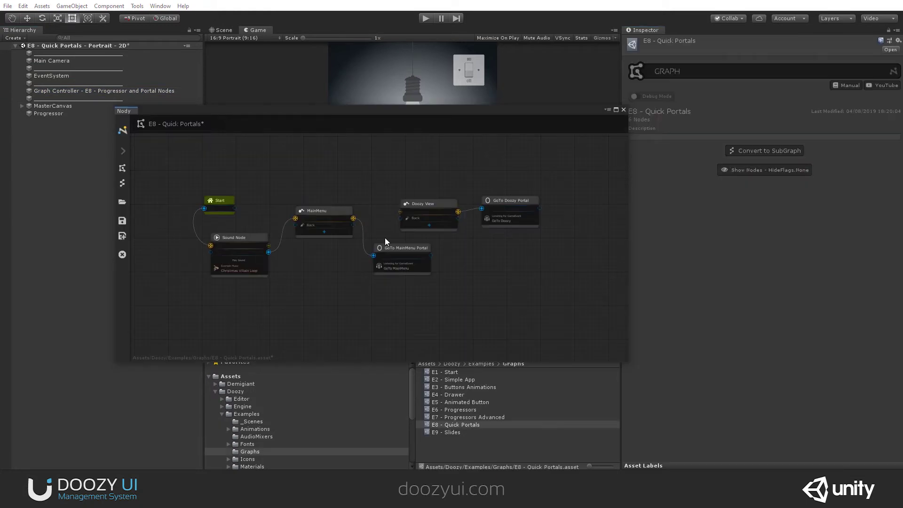
Step: Move the MainMenu node down and the Doozy View node with its portal up-left
{"action": "scroll", "coordinate": [360, 233], "scroll_direction": "up", "scroll_amount": 2}
{"action": "left_click_drag", "start_coordinate": [311, 205], "coordinate": [315, 243]}
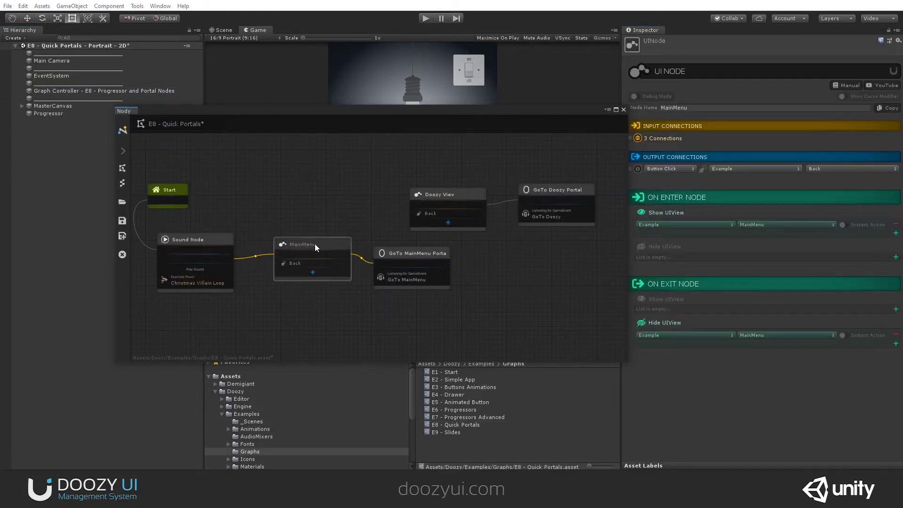
{"action": "left_click", "coordinate": [454, 191]}
{"action": "left_click_drag", "start_coordinate": [458, 188], "coordinate": [323, 162]}
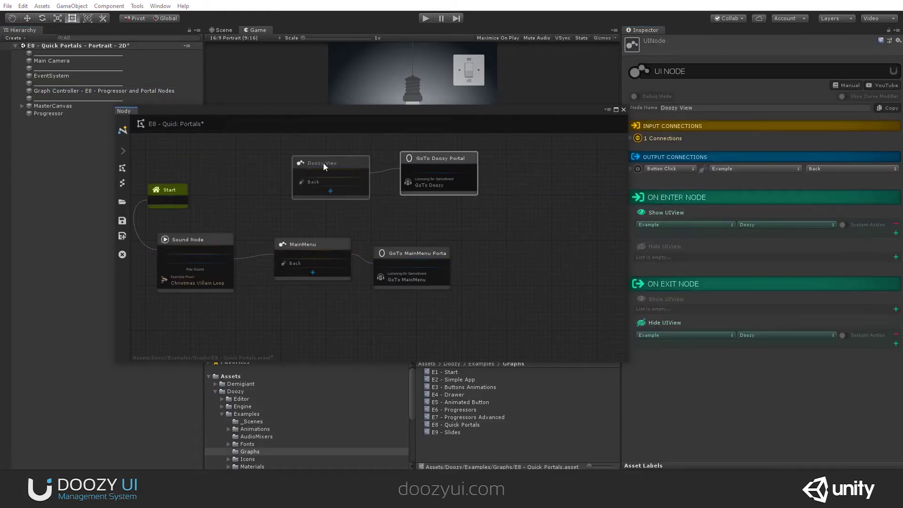
{"action": "left_click", "coordinate": [372, 199]}
Step: Box-select the MainMenu pair and both GoTo portal nodes to compare them, then narrow the graph window
{"action": "middle_click_drag", "start_coordinate": [380, 216], "coordinate": [426, 230]}
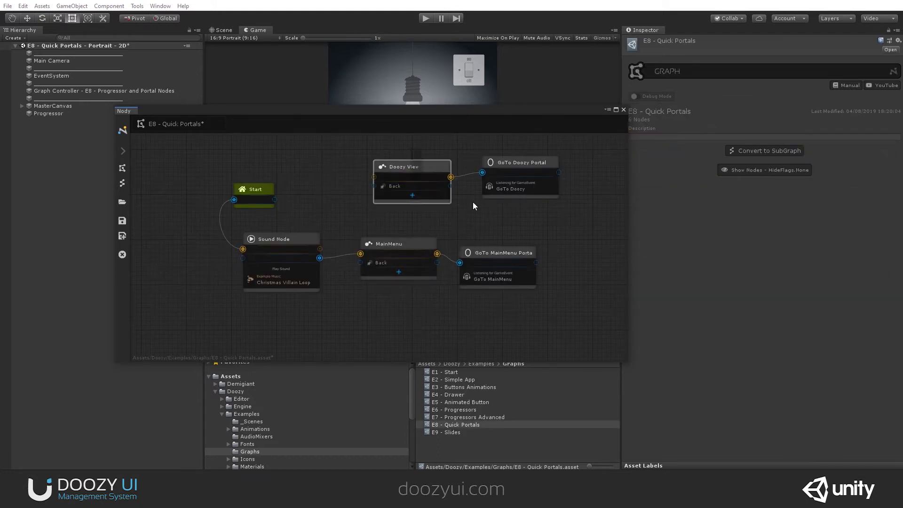
{"action": "left_click_drag", "start_coordinate": [402, 227], "coordinate": [514, 337]}
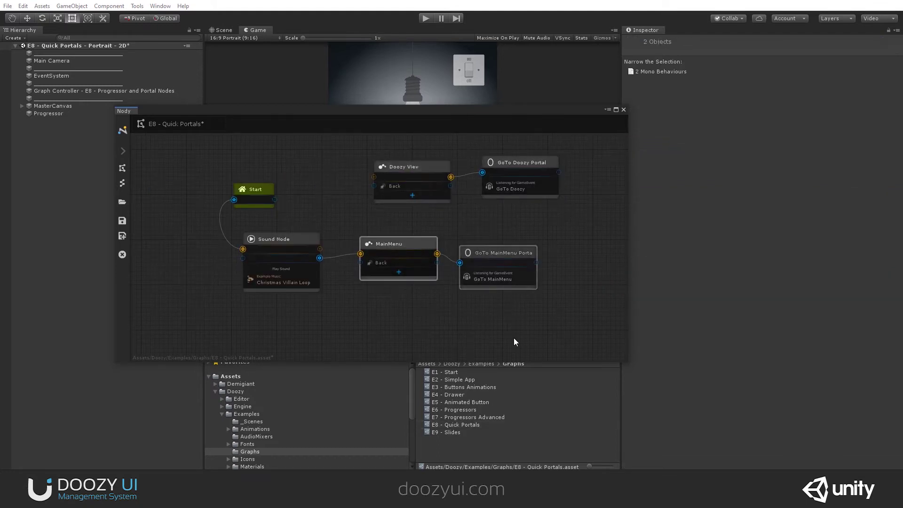
{"action": "left_click", "coordinate": [479, 222]}
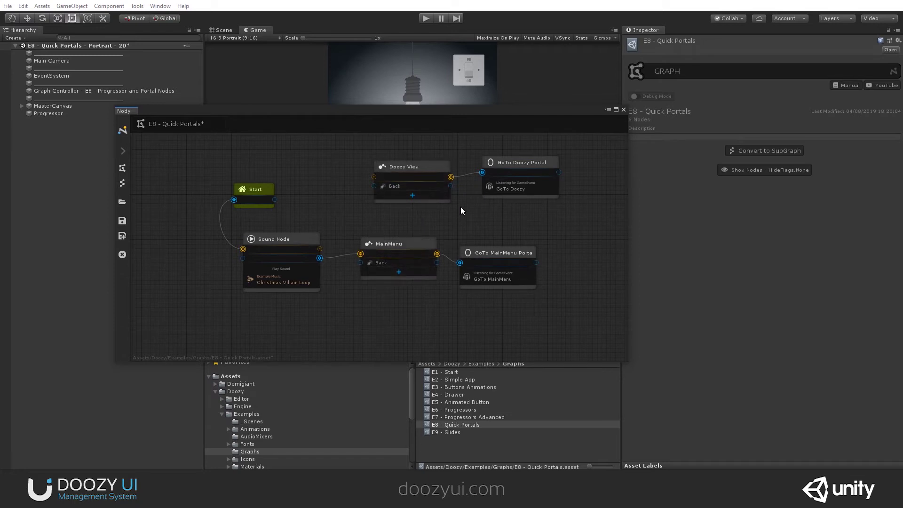
{"action": "left_click_drag", "start_coordinate": [476, 147], "coordinate": [568, 287]}
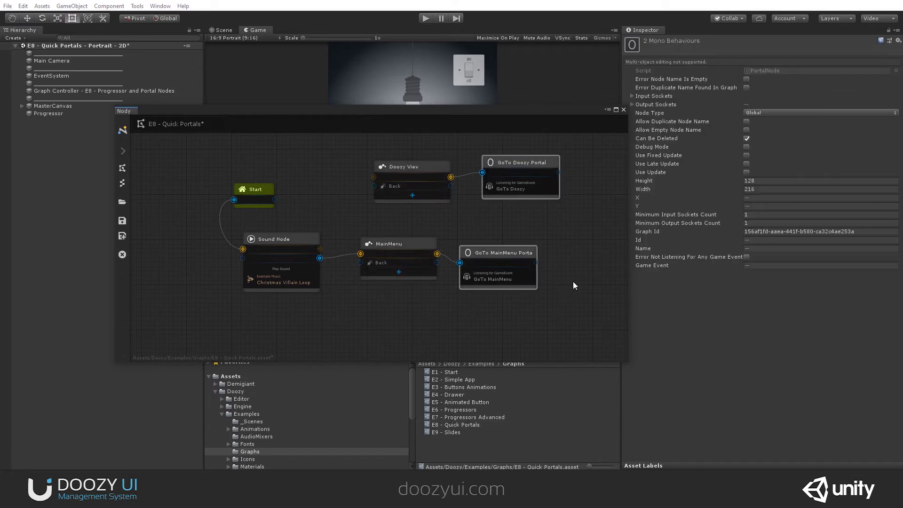
{"action": "left_click", "coordinate": [554, 226]}
{"action": "left_click_drag", "start_coordinate": [582, 193], "coordinate": [499, 292]}
{"action": "left_click", "coordinate": [498, 291]}
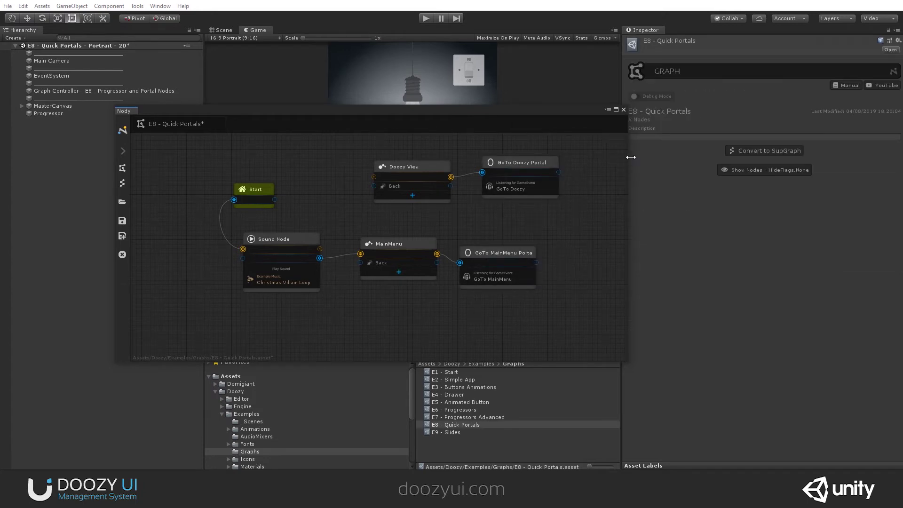
{"action": "left_click_drag", "start_coordinate": [631, 157], "coordinate": [583, 157]}
Step: Preview the Sound Node's Christmas Villain Loop music and wire Start directly to MainMenu
{"action": "left_click", "coordinate": [268, 242]}
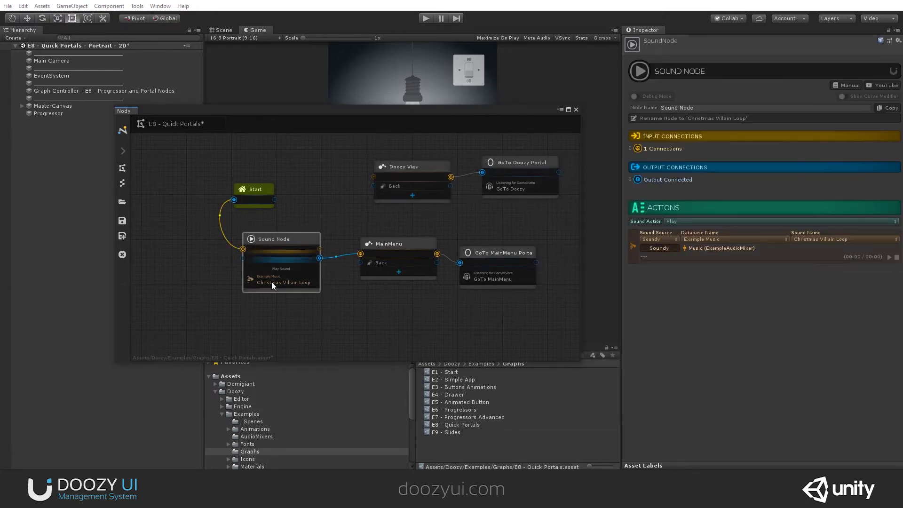
{"action": "left_click", "coordinate": [685, 263]}
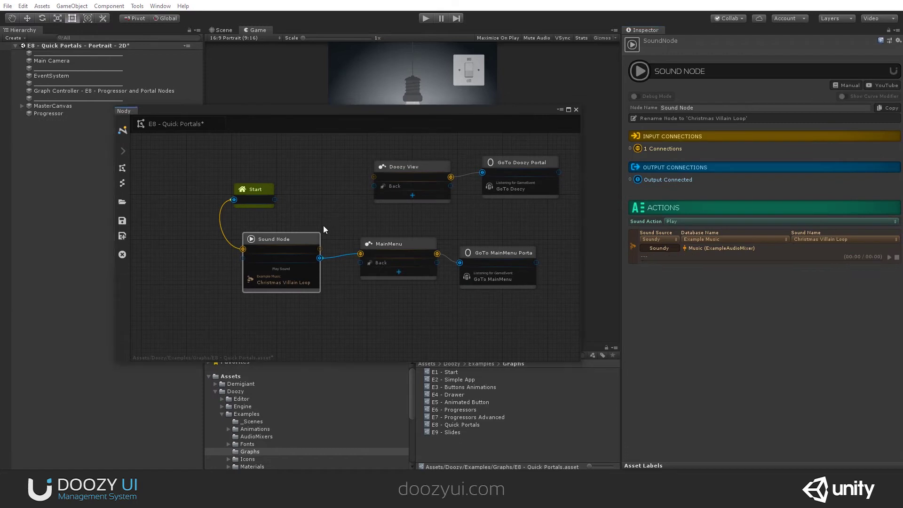
{"action": "left_click_drag", "start_coordinate": [274, 200], "coordinate": [360, 254]}
Step: Run the scene and advance from the Color Changer menu to the Turn on the light screen
{"action": "left_click_drag", "start_coordinate": [385, 107], "coordinate": [375, 184]}
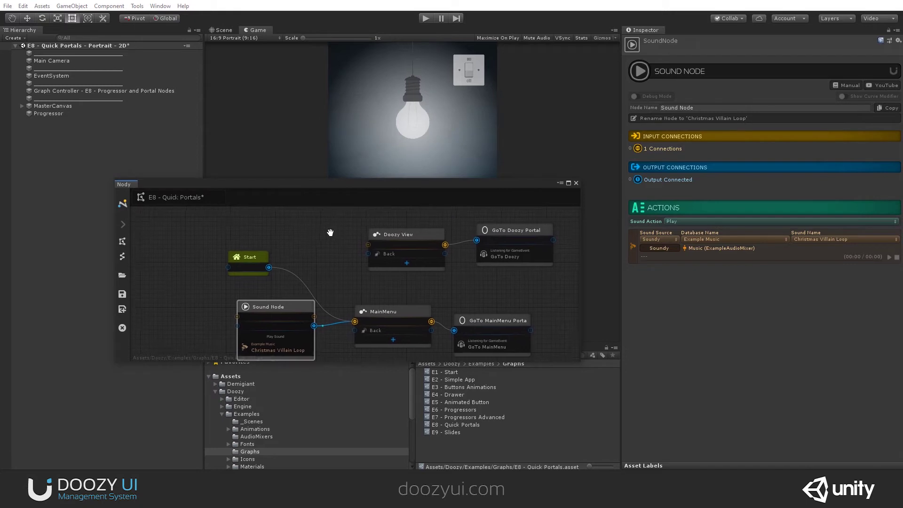
{"action": "left_click", "coordinate": [423, 20]}
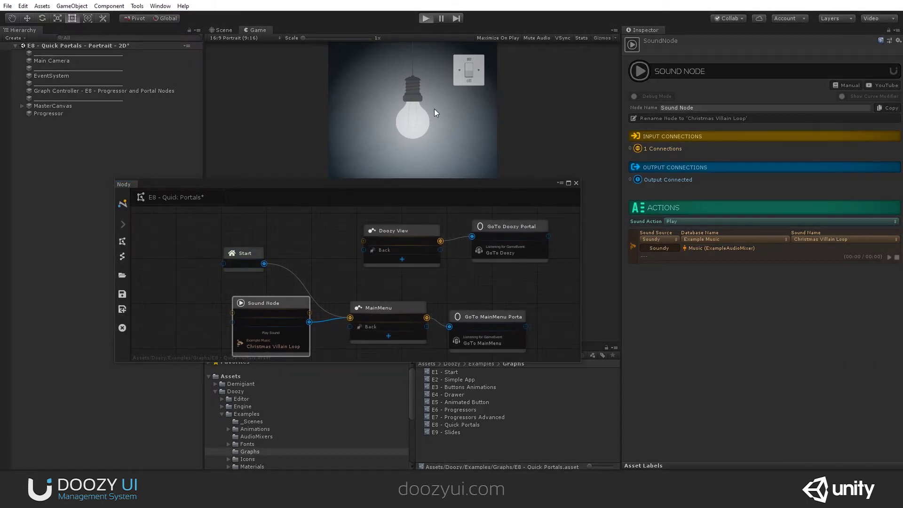
{"action": "left_click_drag", "start_coordinate": [389, 202], "coordinate": [256, 114]}
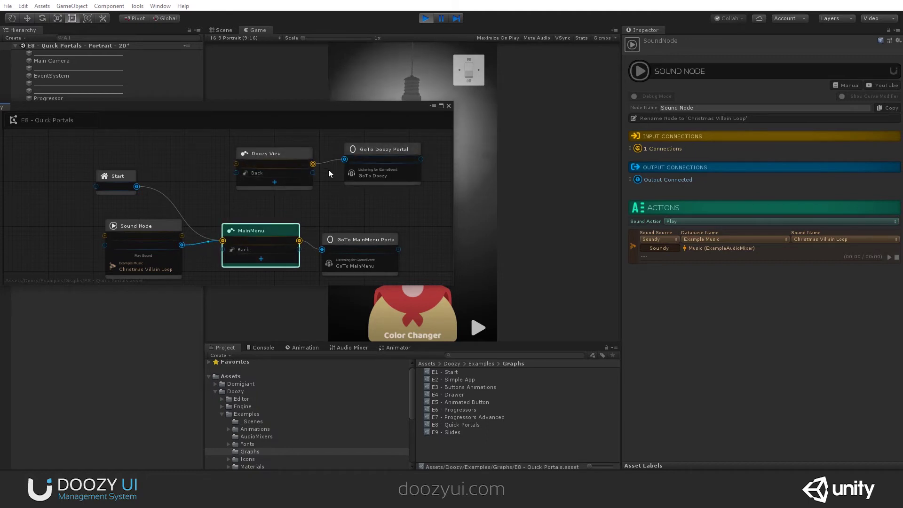
{"action": "left_click", "coordinate": [479, 326]}
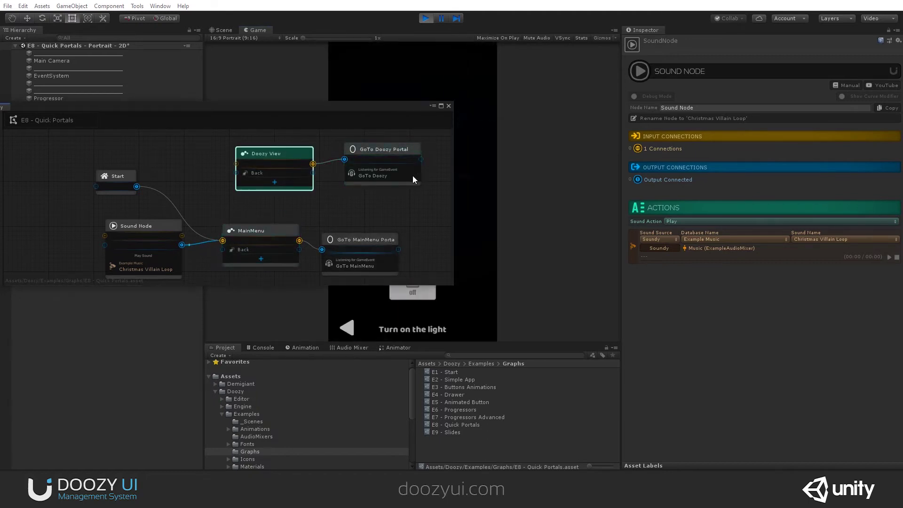
Step: Use the game's back arrow to return to the Color Changer menu
{"action": "scroll", "coordinate": [364, 185], "scroll_direction": "up", "scroll_amount": 4}
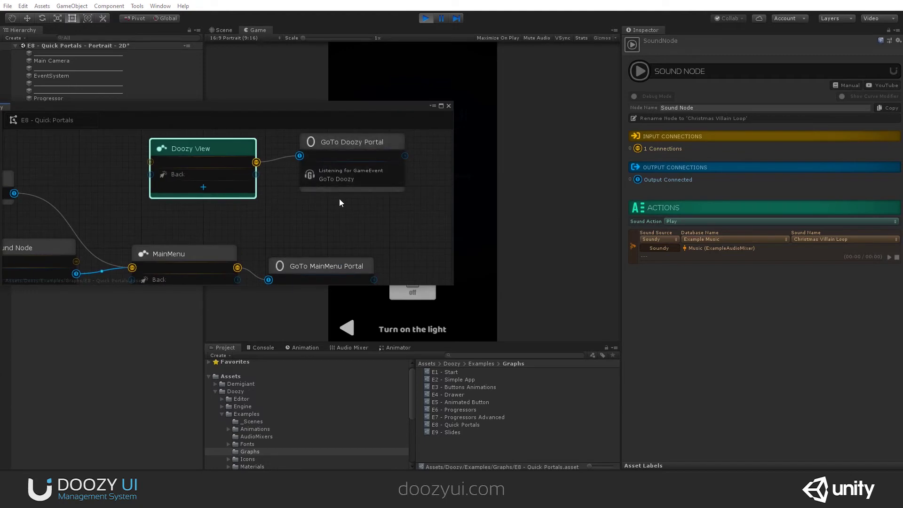
{"action": "scroll", "coordinate": [334, 225], "scroll_direction": "down", "scroll_amount": 4}
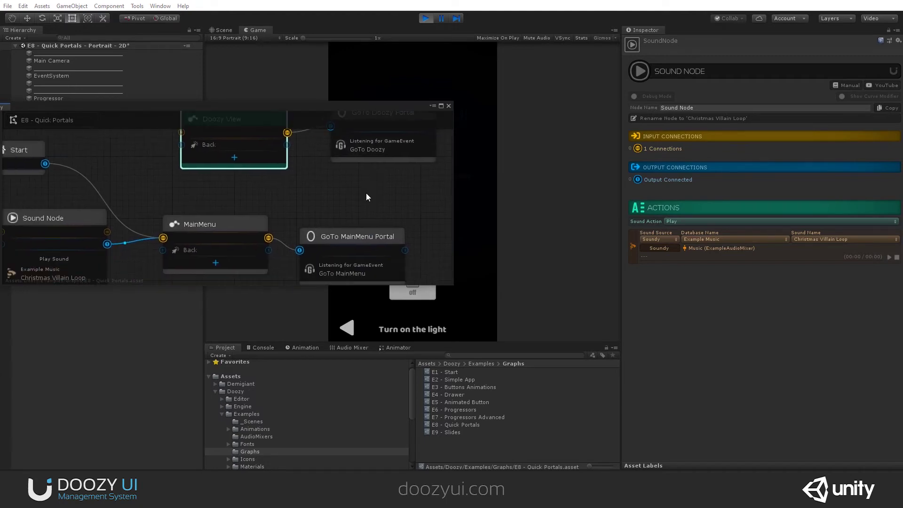
{"action": "left_click", "coordinate": [346, 326]}
Step: Reposition the Nody window and nodes, inspect the GoTo Doozy Portal node, then close the graph
{"action": "left_click_drag", "start_coordinate": [377, 112], "coordinate": [422, 225]}
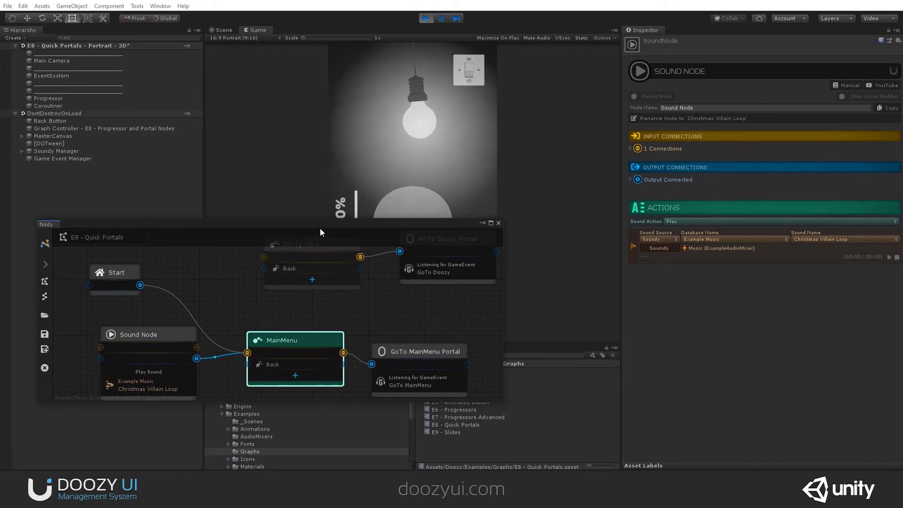
{"action": "left_click_drag", "start_coordinate": [320, 227], "coordinate": [366, 286]}
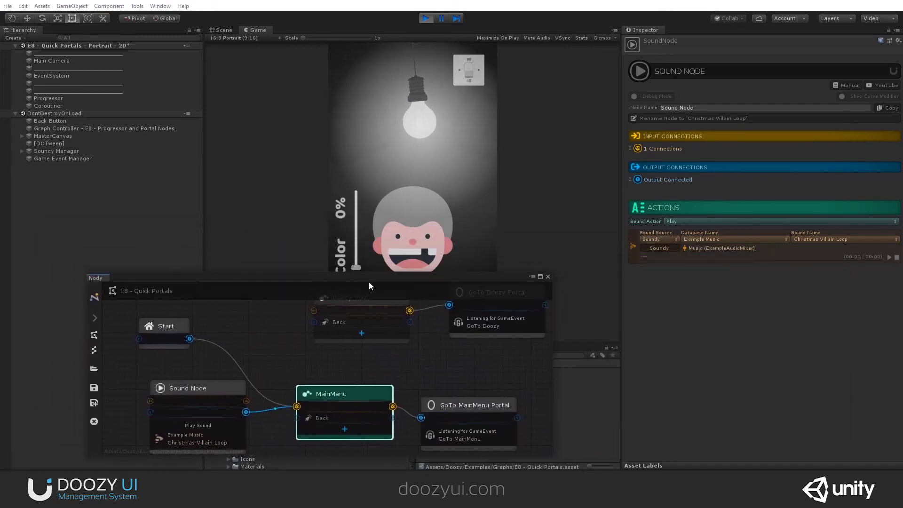
{"action": "scroll", "coordinate": [363, 343], "scroll_direction": "down", "scroll_amount": 4}
{"action": "left_click_drag", "start_coordinate": [347, 332], "coordinate": [356, 323]}
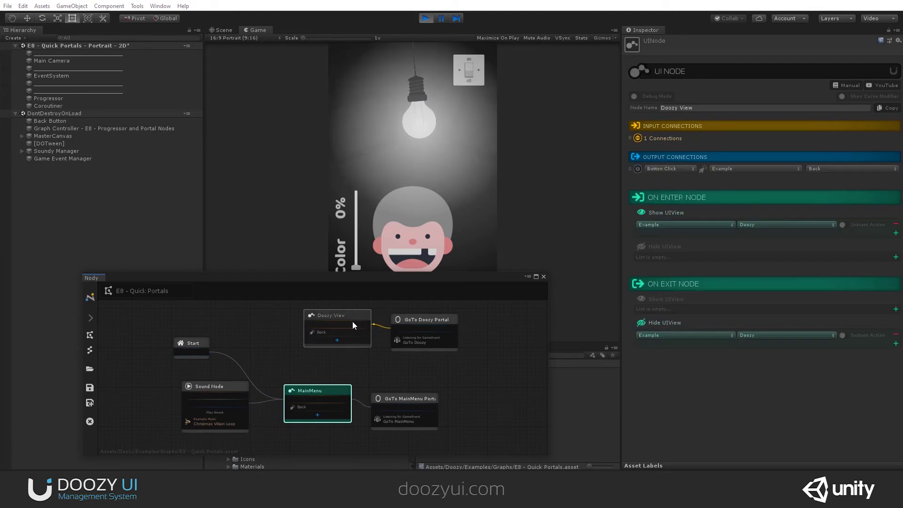
{"action": "left_click", "coordinate": [427, 317]}
{"action": "left_click_drag", "start_coordinate": [405, 397], "coordinate": [404, 388]}
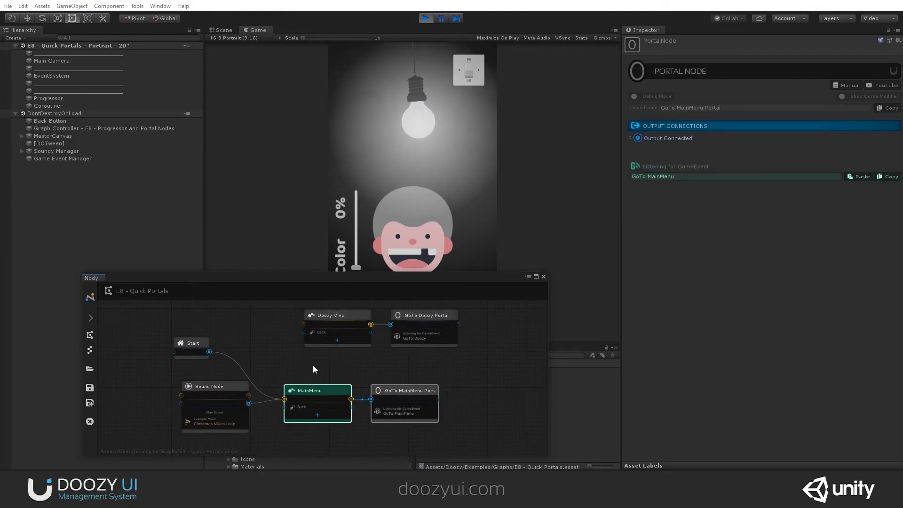
{"action": "left_click_drag", "start_coordinate": [362, 276], "coordinate": [403, 252]}
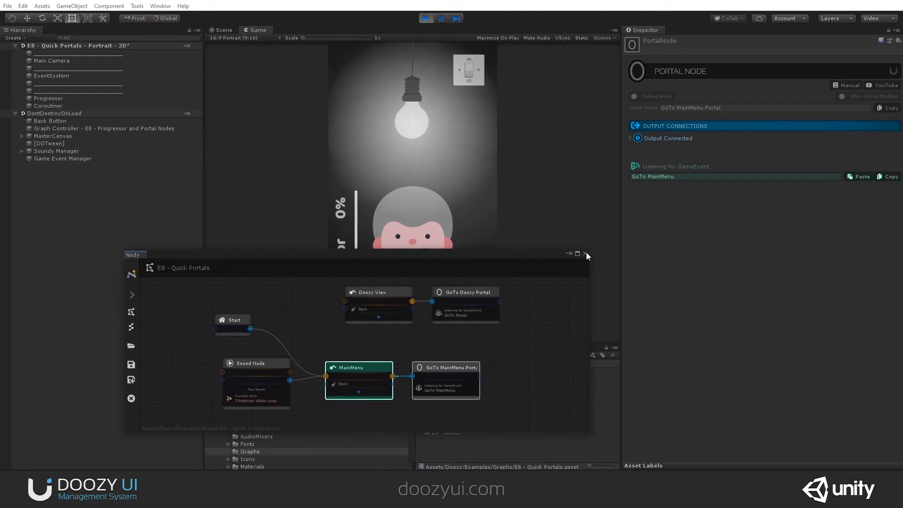
{"action": "left_click", "coordinate": [22, 135]}
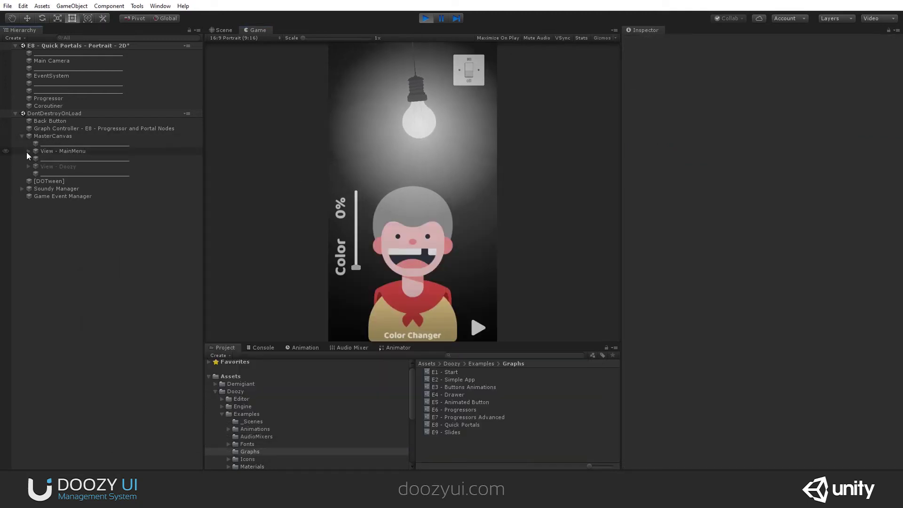
Step: Select View - MainMenu's Button - Next and reveal its OnClick GoTo Doozy game event
{"action": "left_click", "coordinate": [57, 151]}
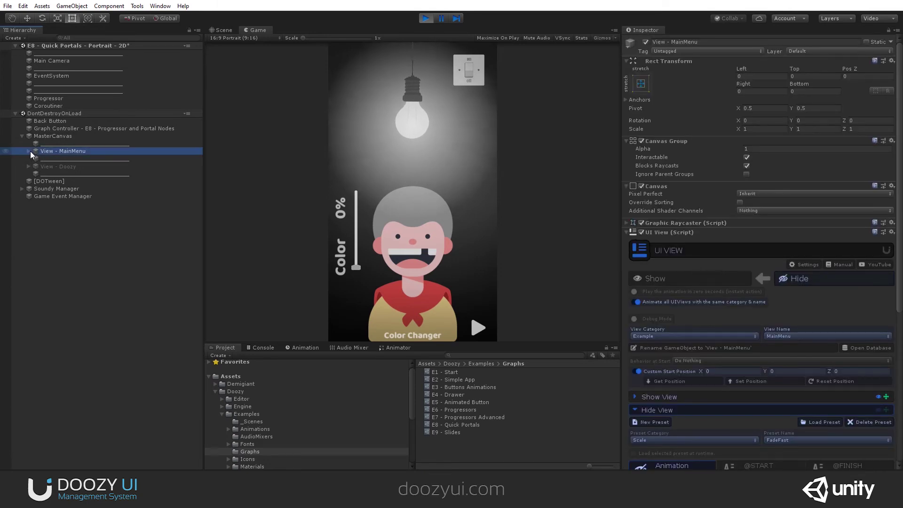
{"action": "left_click", "coordinate": [29, 152]}
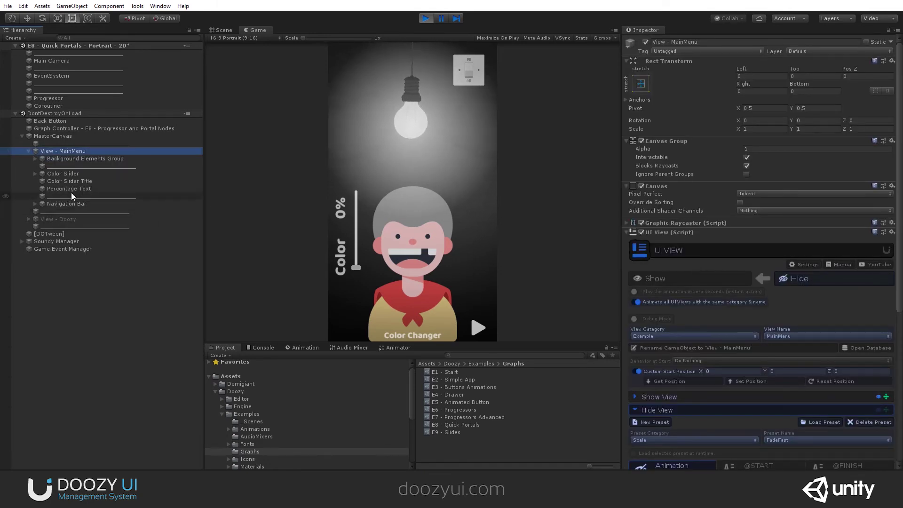
{"action": "left_click", "coordinate": [45, 205]}
{"action": "left_click", "coordinate": [35, 204]}
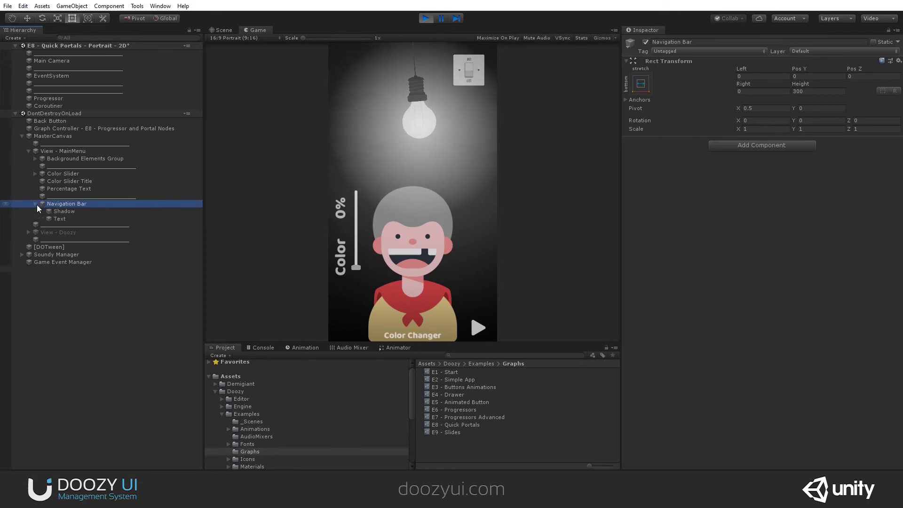
{"action": "left_click", "coordinate": [80, 227]}
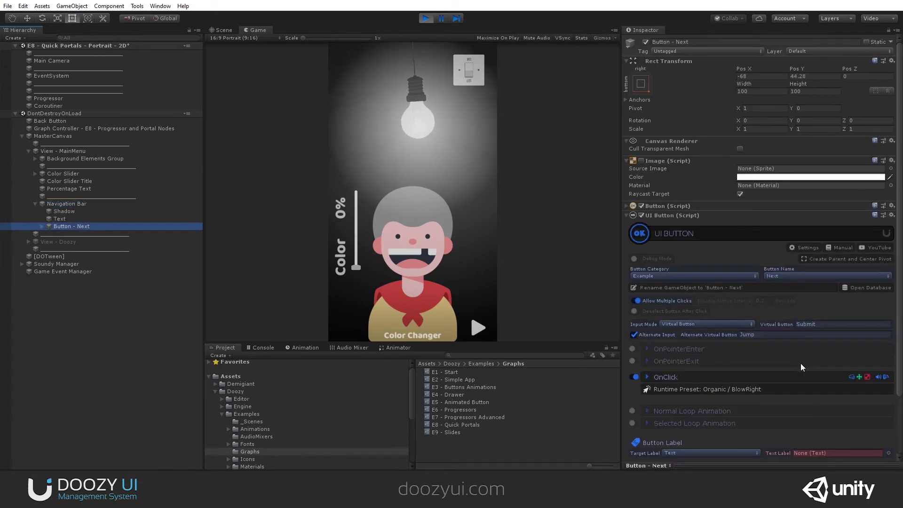
{"action": "left_click", "coordinate": [886, 379]}
{"action": "scroll", "coordinate": [806, 271], "scroll_direction": "down", "scroll_amount": 5}
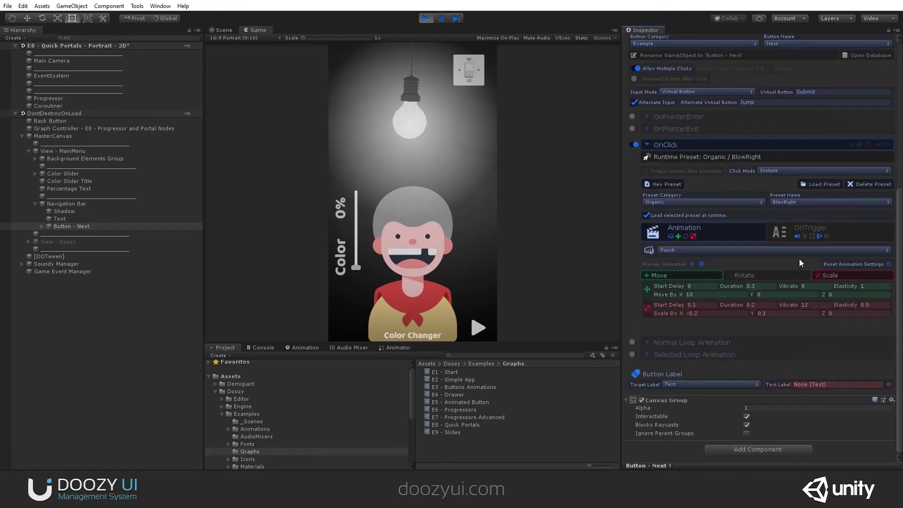
{"action": "left_click", "coordinate": [811, 233]}
{"action": "scroll", "coordinate": [670, 332], "scroll_direction": "up", "scroll_amount": 2}
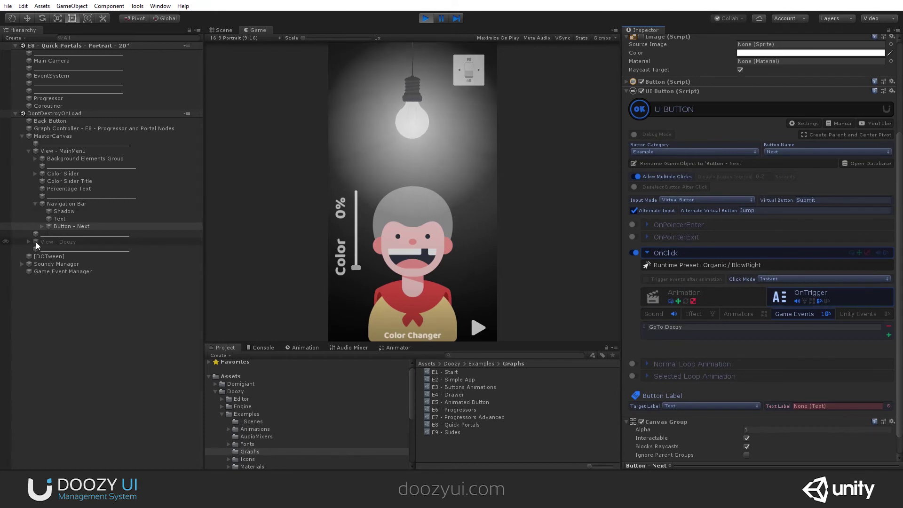
Step: Press Next to reach the light screen, then reveal Button - Back's GoTo MainMenu game event
{"action": "left_click", "coordinate": [477, 328]}
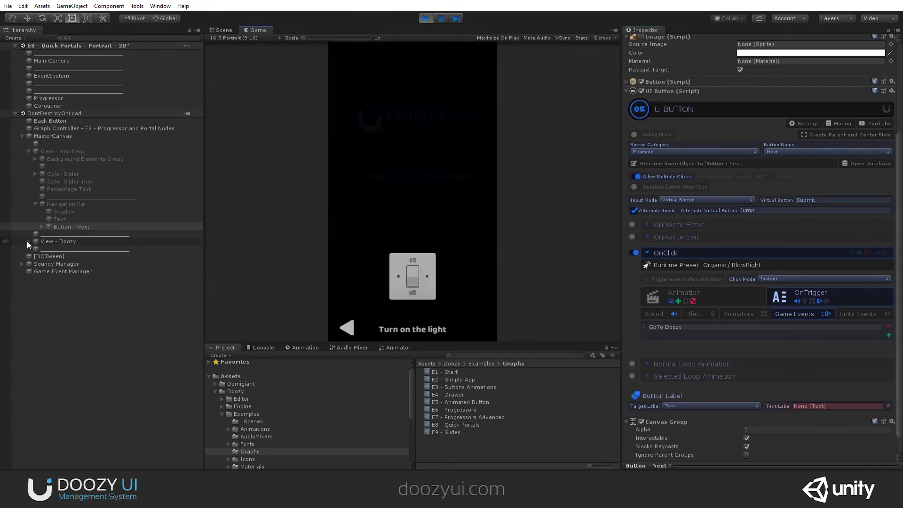
{"action": "left_click", "coordinate": [29, 242]}
{"action": "left_click", "coordinate": [38, 263]}
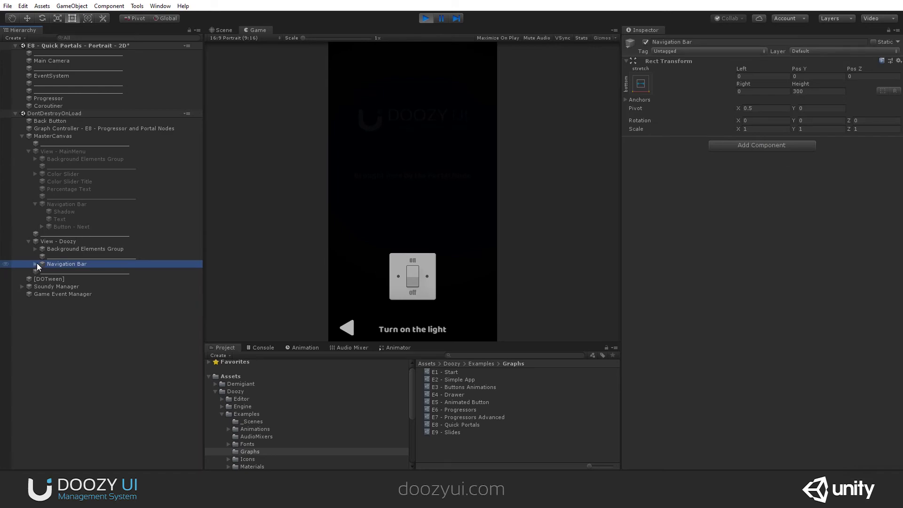
{"action": "left_click", "coordinate": [36, 264]}
{"action": "left_click", "coordinate": [71, 286]}
{"action": "scroll", "coordinate": [744, 344], "scroll_direction": "down", "scroll_amount": 5}
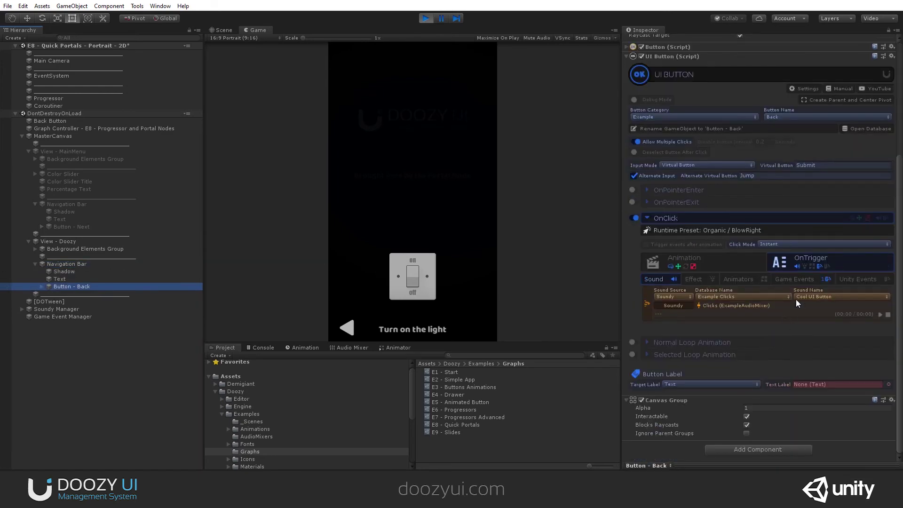
{"action": "left_click", "coordinate": [806, 281]}
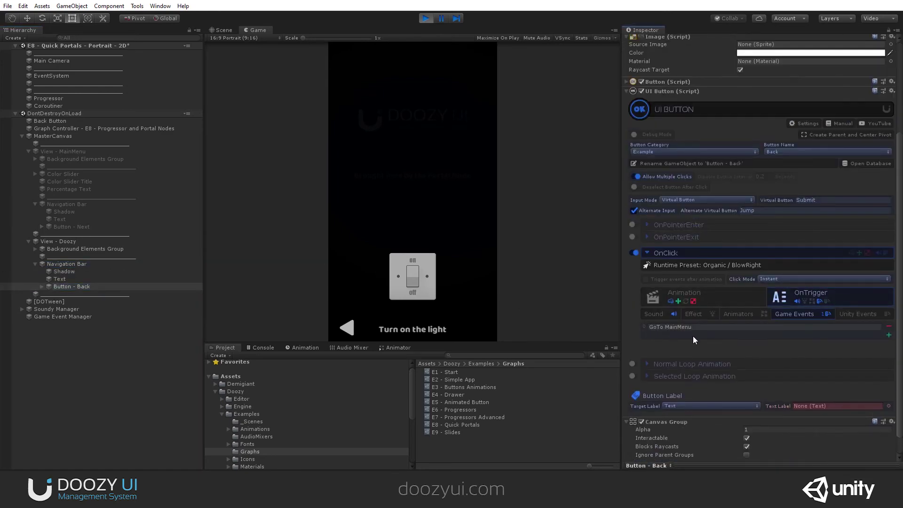
{"action": "left_click", "coordinate": [114, 127]}
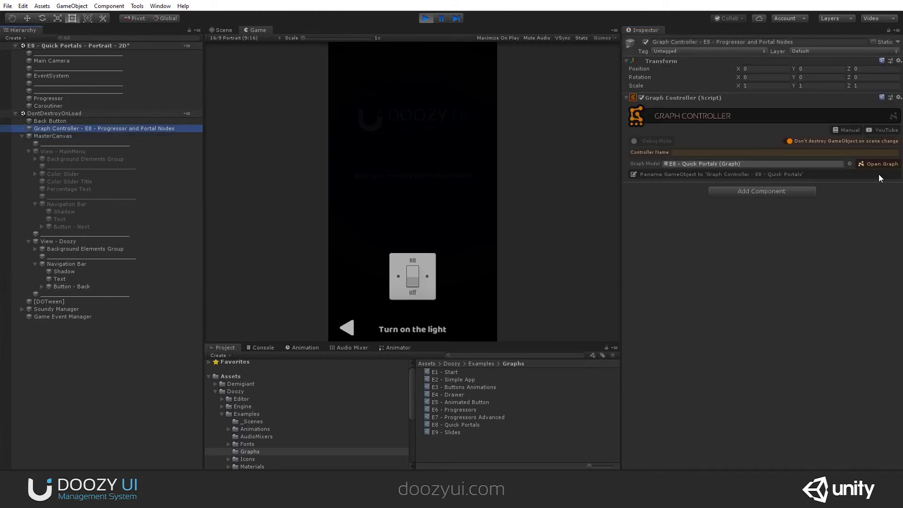
Step: Review the E8 - Quick Portals graph, then use back and the light switch to reach the portal screen
{"action": "left_click", "coordinate": [873, 164]}
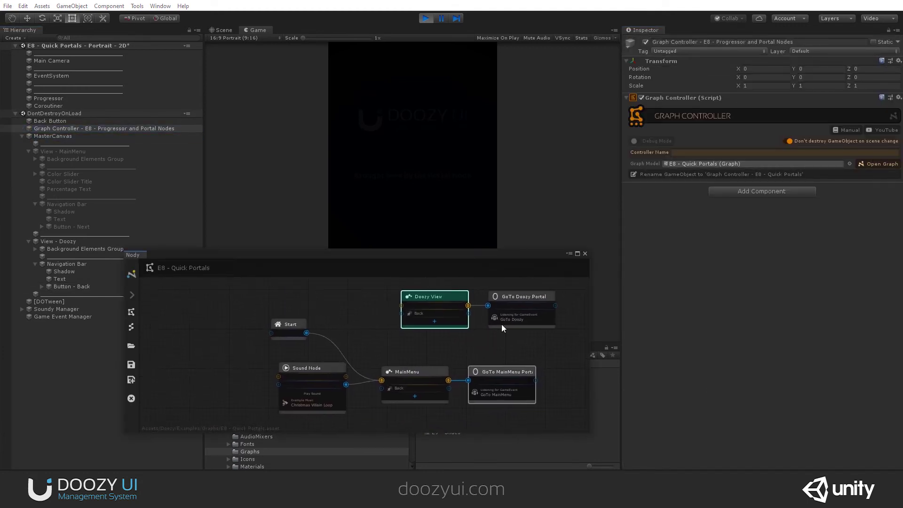
{"action": "left_click", "coordinate": [412, 279]}
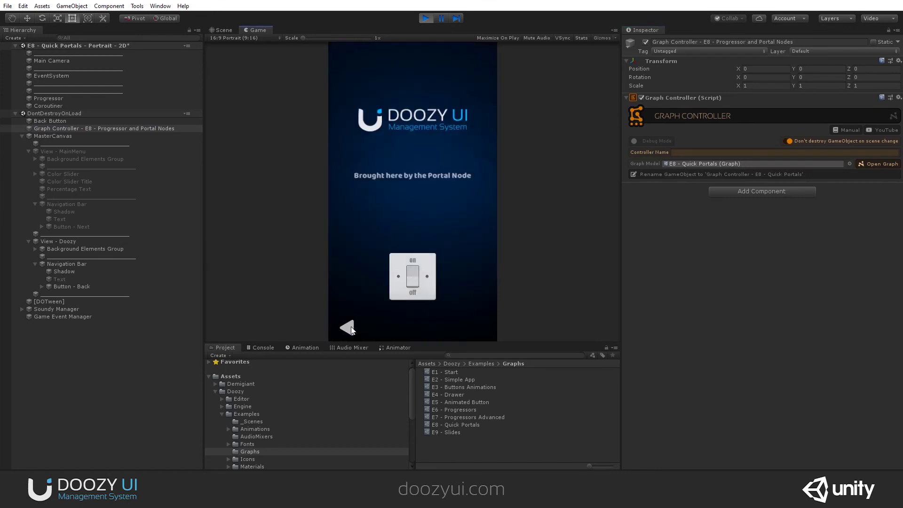
{"action": "left_click", "coordinate": [348, 328]}
{"action": "left_click", "coordinate": [413, 273]}
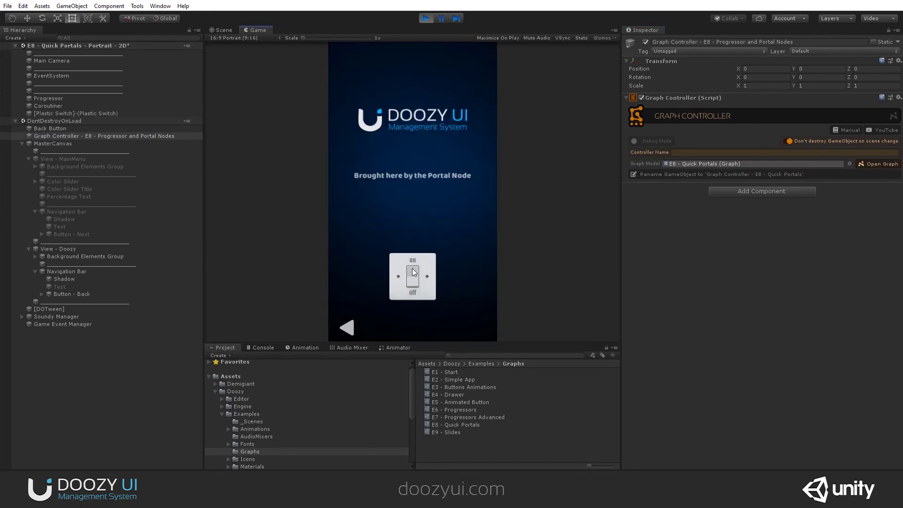
{"action": "left_click", "coordinate": [35, 204]}
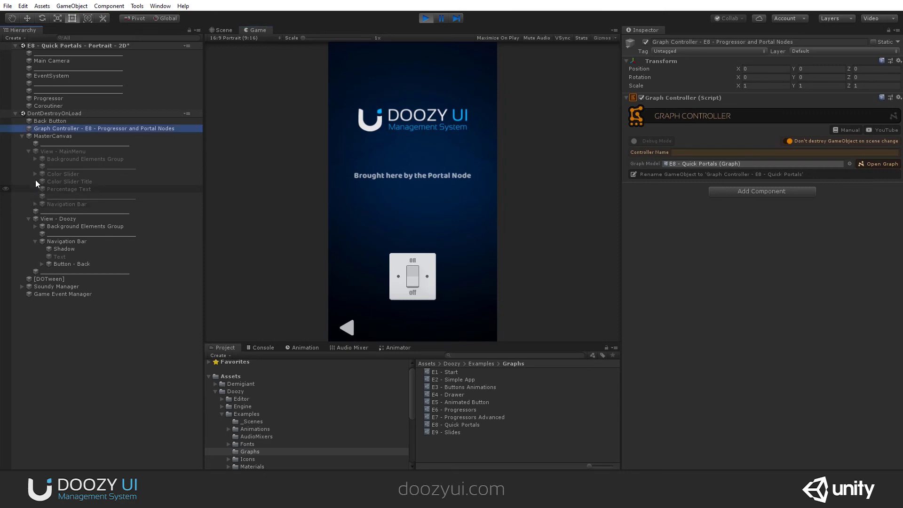
Step: Expand View - Doozy's Background Elements Group and select the ON/OFF Switch toggle
{"action": "left_click", "coordinate": [38, 241]}
{"action": "left_click", "coordinate": [35, 239]}
{"action": "left_click", "coordinate": [34, 226]}
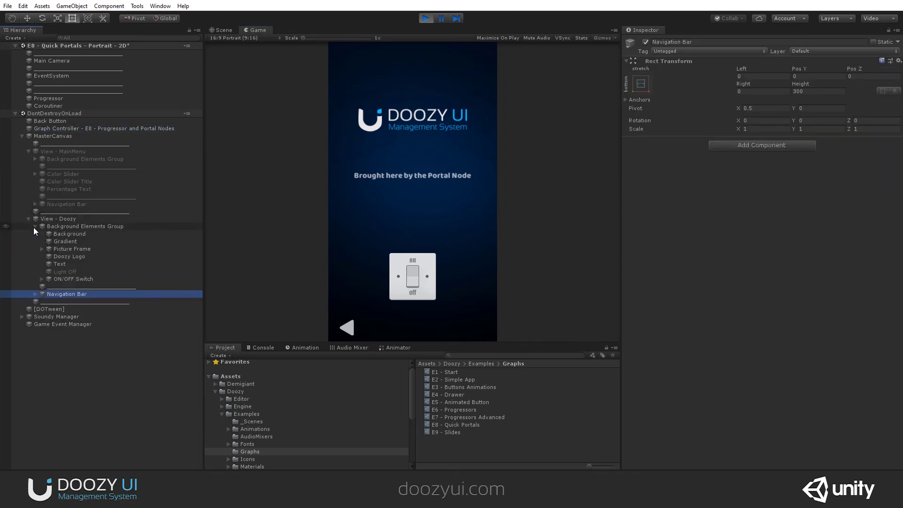
{"action": "left_click", "coordinate": [63, 279]}
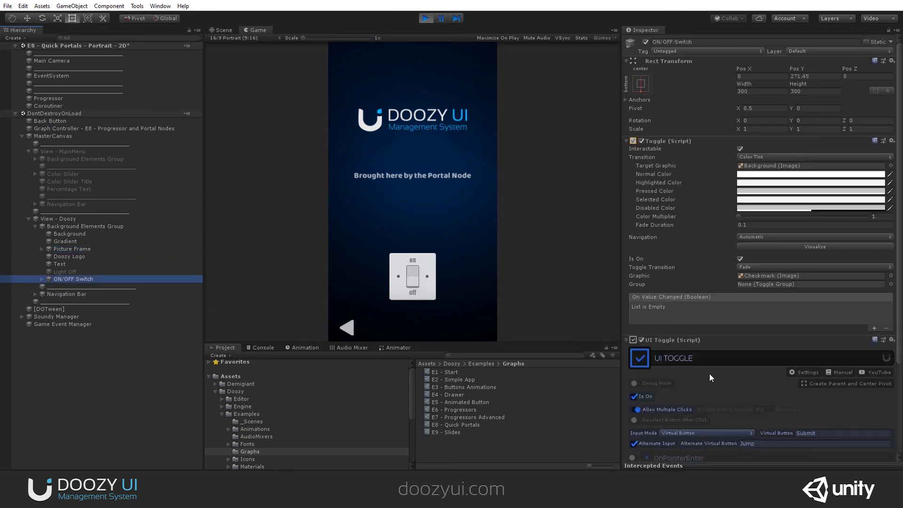
{"action": "scroll", "coordinate": [715, 363], "scroll_direction": "down", "scroll_amount": 5}
Step: Flip the light off and on twice, then go back to the Color Changer screen
{"action": "left_click", "coordinate": [434, 276]}
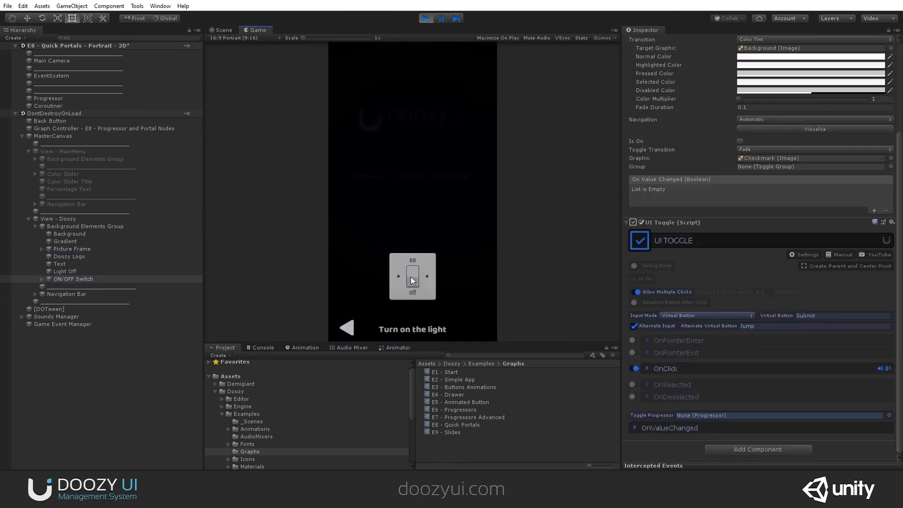
{"action": "left_click", "coordinate": [431, 279]}
{"action": "left_click", "coordinate": [428, 282]}
{"action": "left_click", "coordinate": [426, 286]}
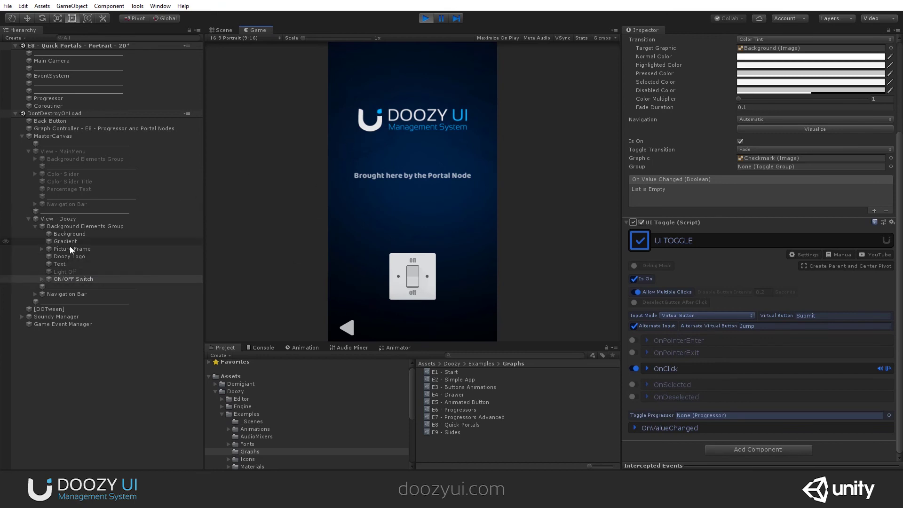
{"action": "left_click", "coordinate": [349, 330]}
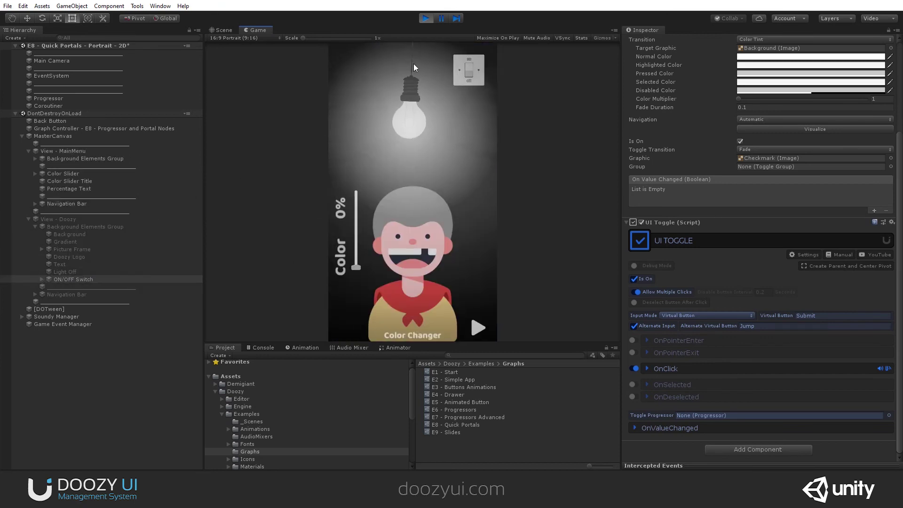
Step: Drag Color to 44% so the bulb turns yellow, then inspect Percentage Text's Progress Target Text
{"action": "left_click_drag", "start_coordinate": [356, 267], "coordinate": [358, 234]}
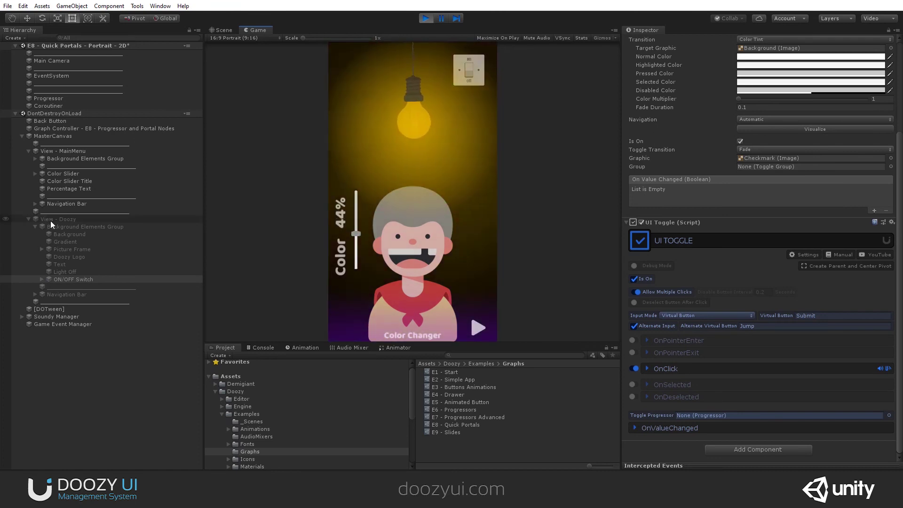
{"action": "left_click", "coordinate": [64, 181]}
{"action": "left_click", "coordinate": [69, 189]}
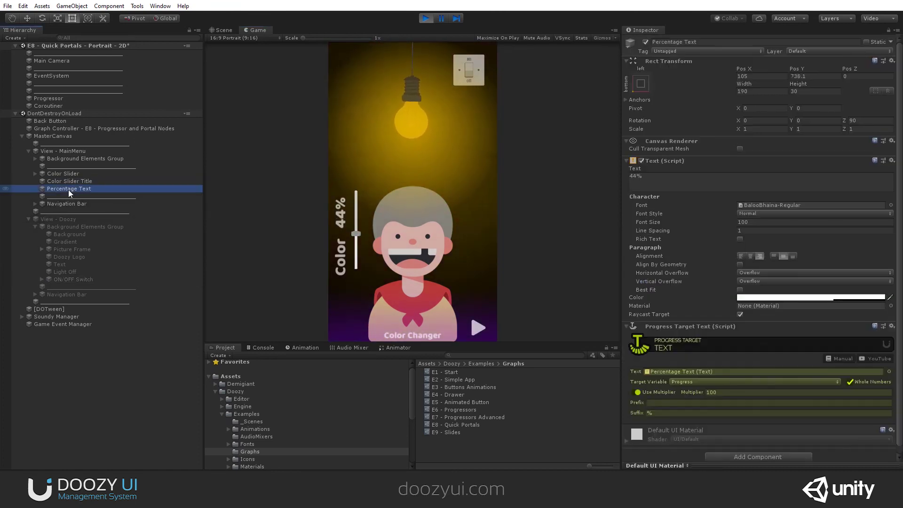
{"action": "left_click", "coordinate": [74, 160]}
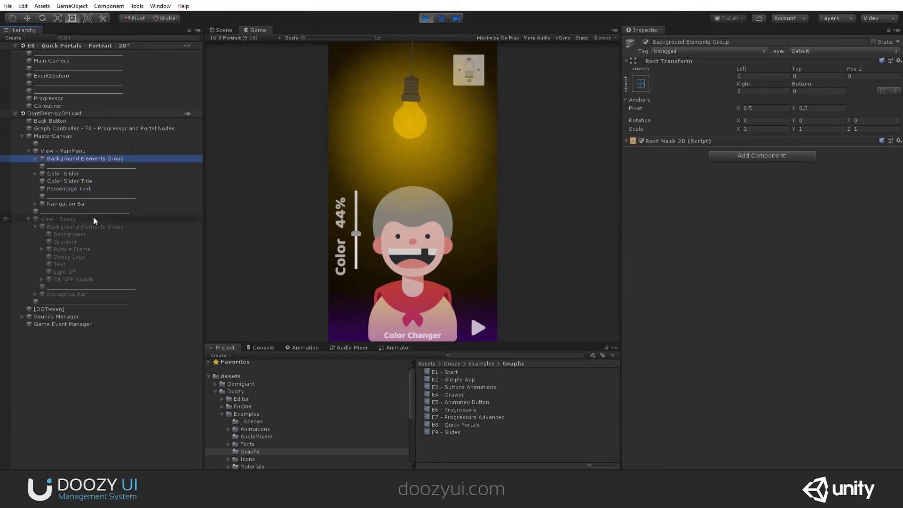
{"action": "left_click", "coordinate": [75, 190]}
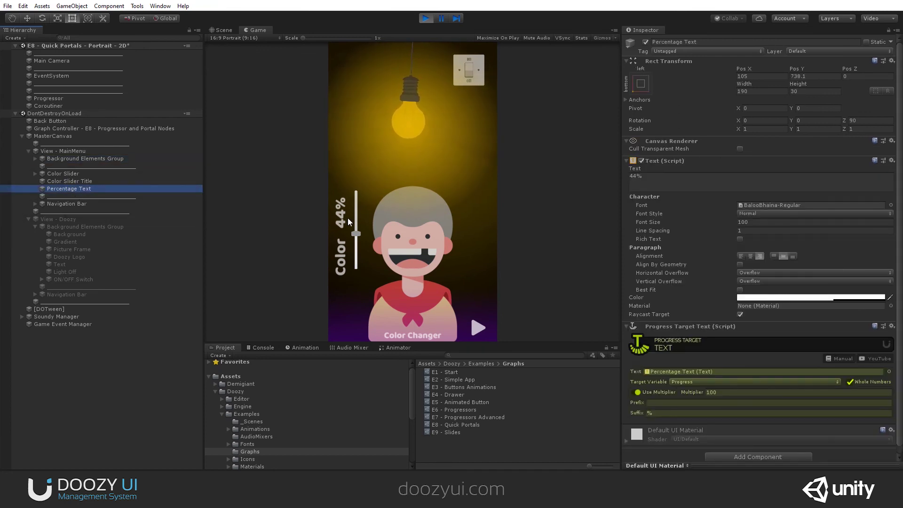